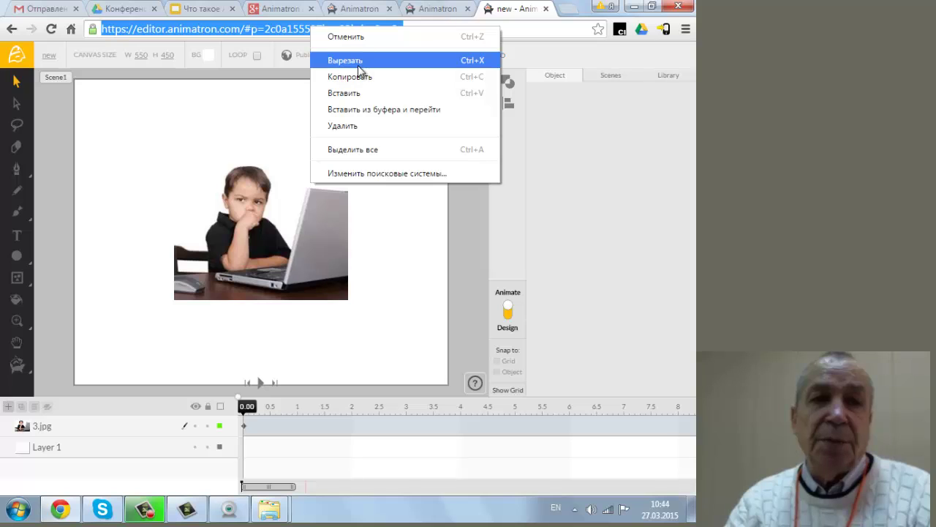
- Copy the project's editor link and switch to the Animatron по-русски Google+ community
{"action": "left_click", "coordinate": [358, 76]}
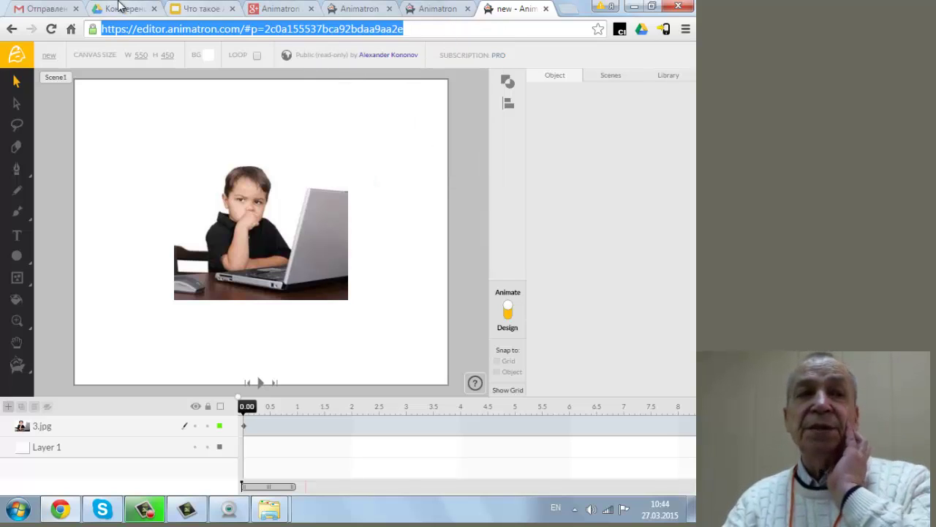
{"action": "left_click", "coordinate": [280, 8]}
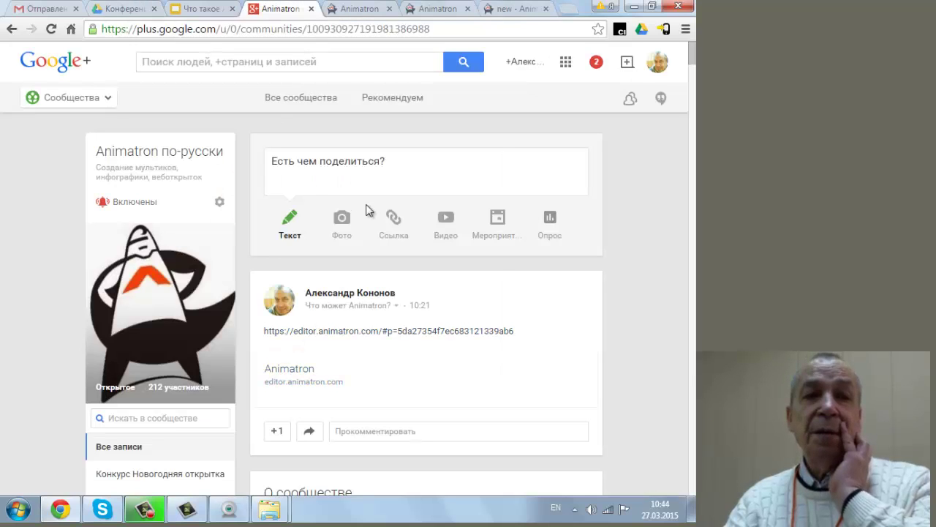
- Post the copied editor link to the community under the topic 'Что может Animatron?'
{"action": "left_click", "coordinate": [397, 219]}
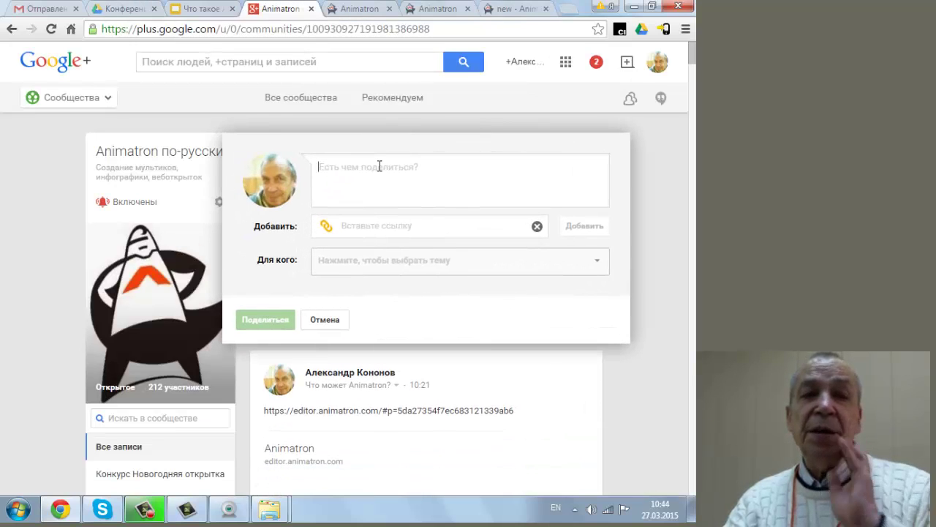
{"action": "type", "text": "https://editor.animatron.com/#p=2c0a155537bca92bdaa9aa2e"}
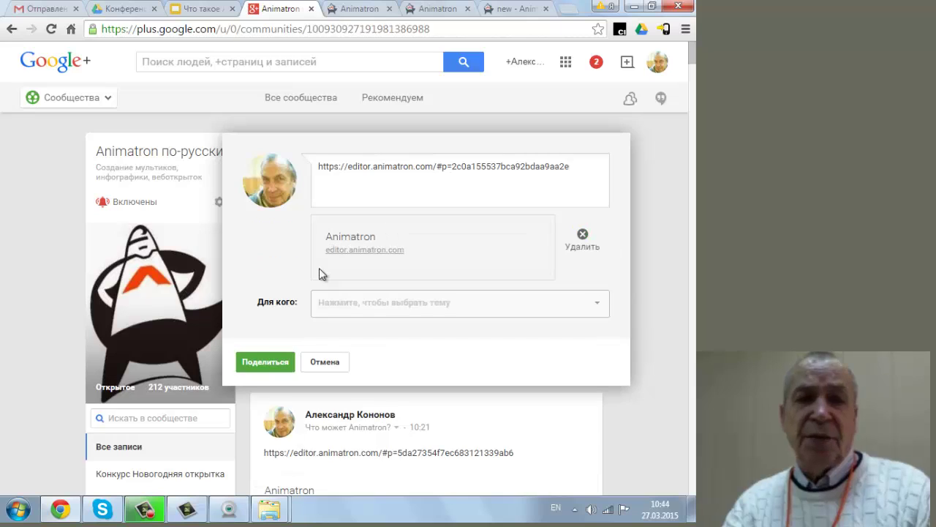
{"action": "left_click", "coordinate": [358, 301]}
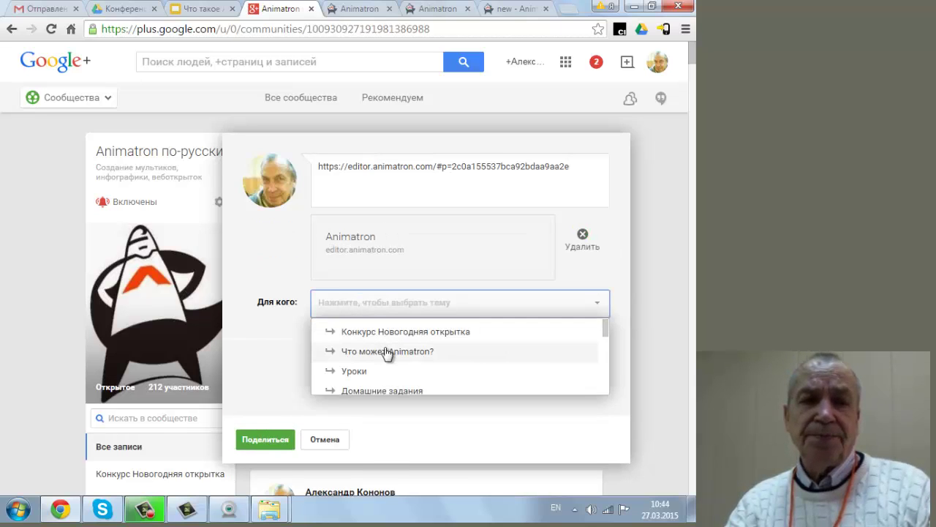
{"action": "left_click", "coordinate": [373, 352]}
{"action": "left_click", "coordinate": [273, 360]}
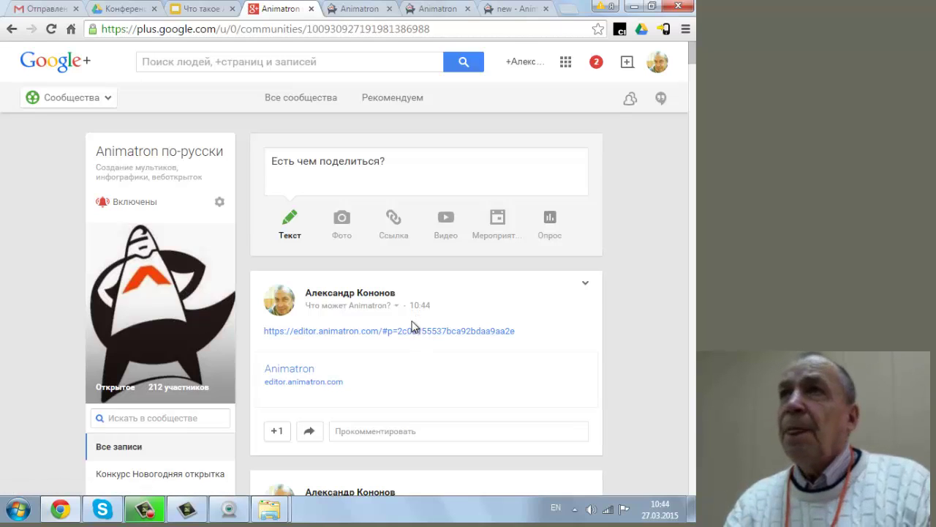
{"action": "left_click", "coordinate": [524, 11]}
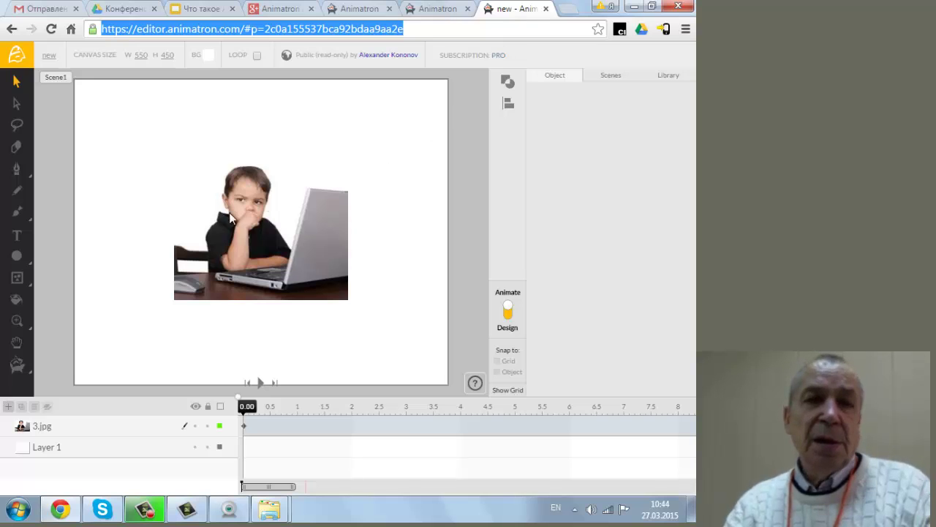
- Bring up the ready-made characters flyout over the boy-at-laptop editor
{"action": "mouse_move", "coordinate": [13, 258]}
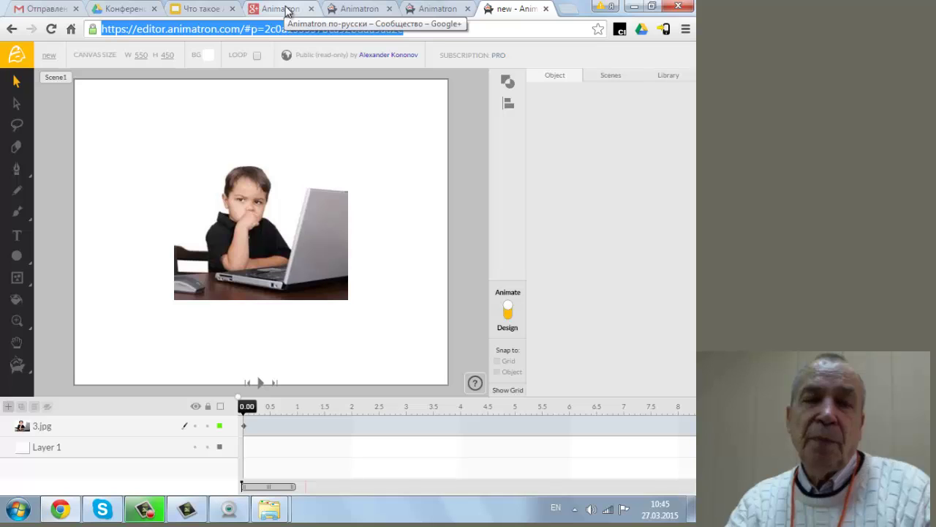
{"action": "mouse_move", "coordinate": [18, 366]}
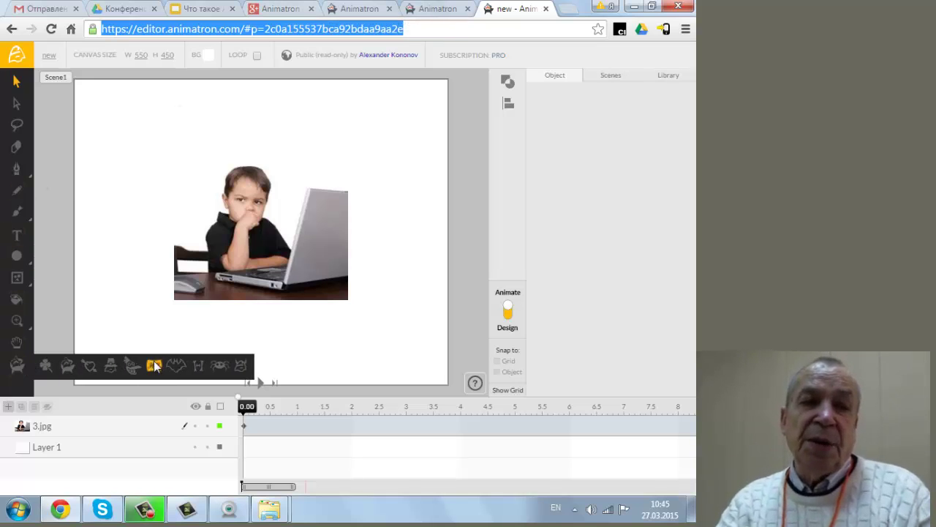
- Place a spider character on the canvas and preview the animation
{"action": "left_click", "coordinate": [218, 366]}
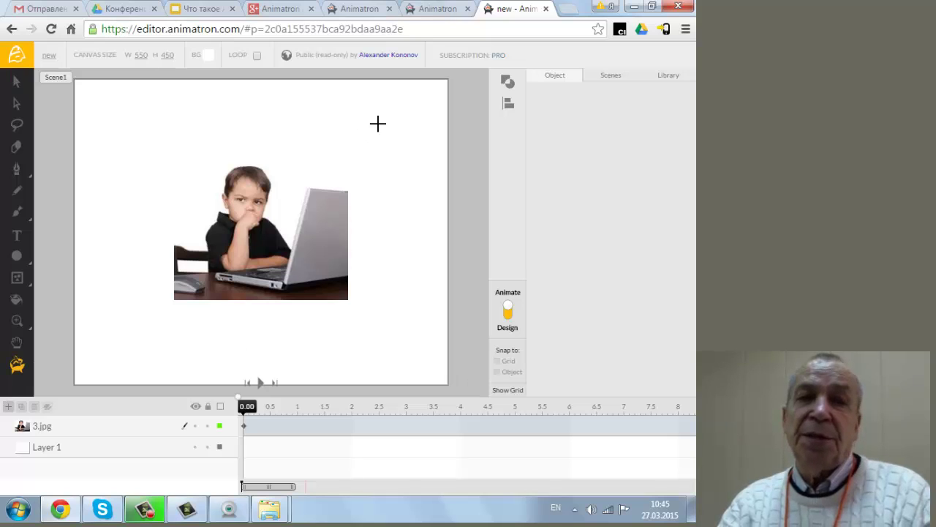
{"action": "left_click", "coordinate": [342, 133]}
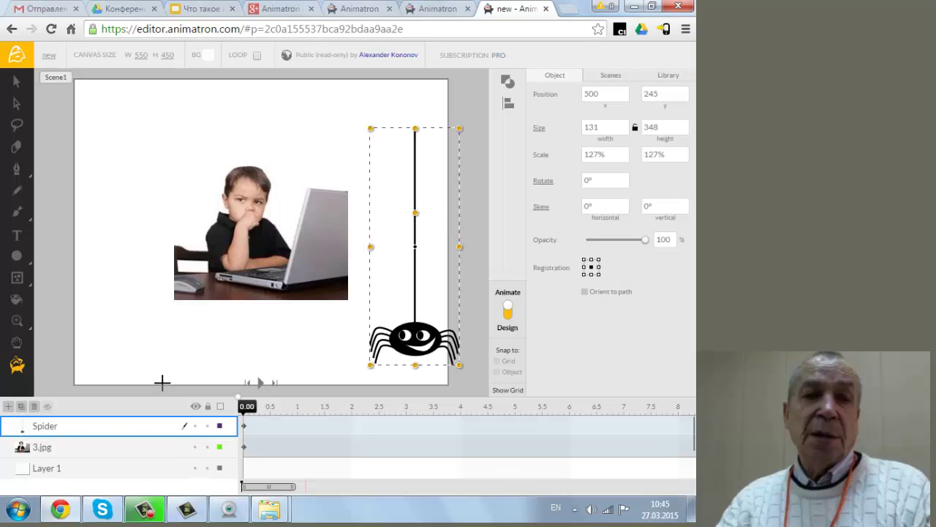
{"action": "left_click", "coordinate": [17, 363]}
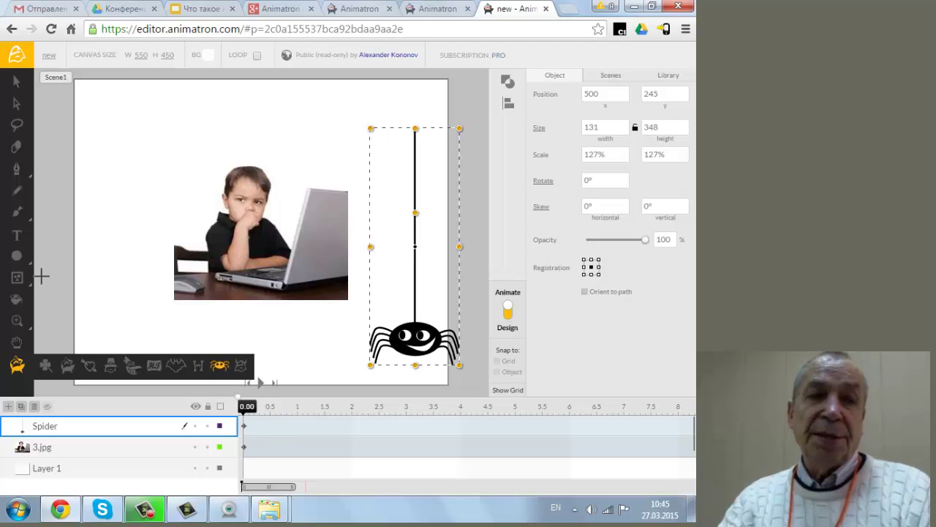
{"action": "left_click", "coordinate": [261, 382]}
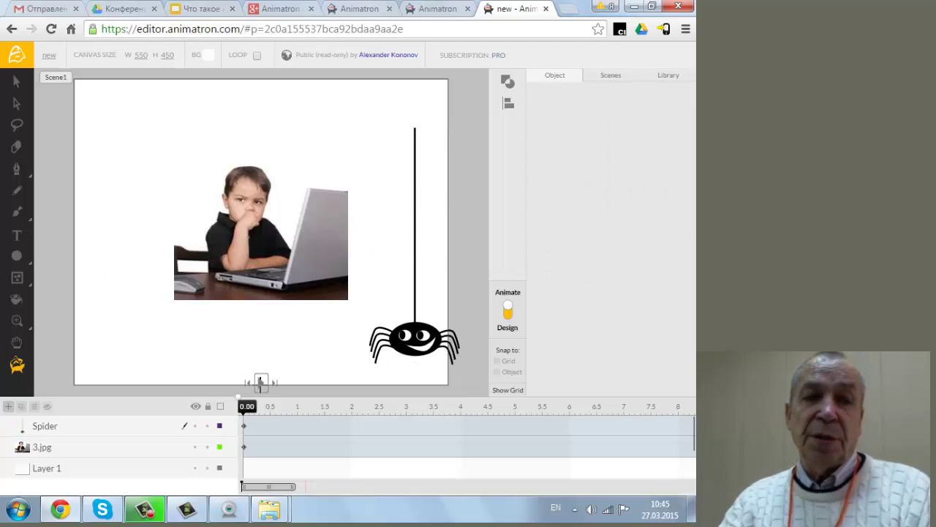
{"action": "key", "text": "v"}
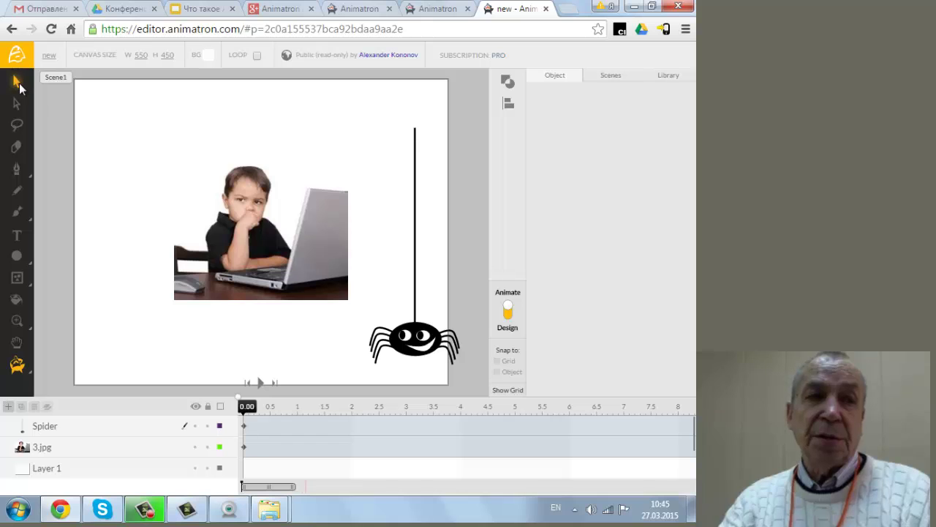
{"action": "left_click", "coordinate": [263, 381]}
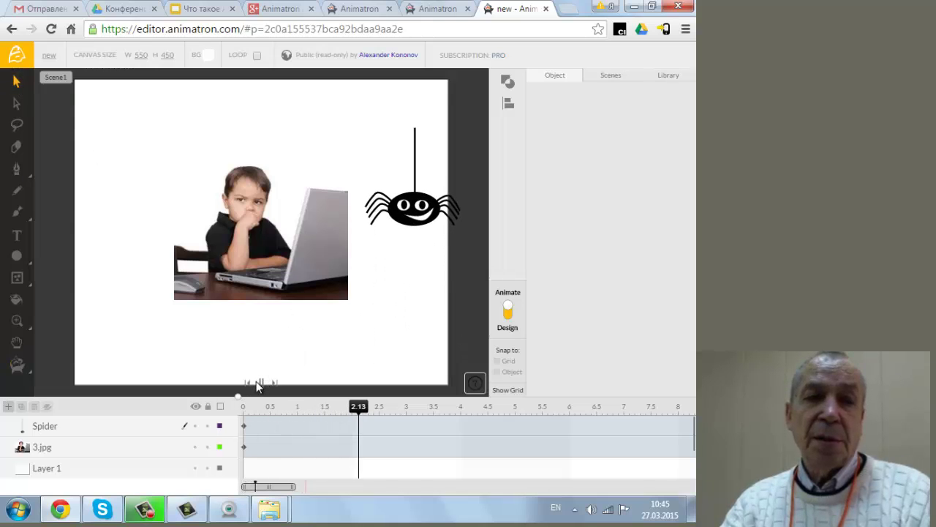
{"action": "left_click", "coordinate": [259, 382]}
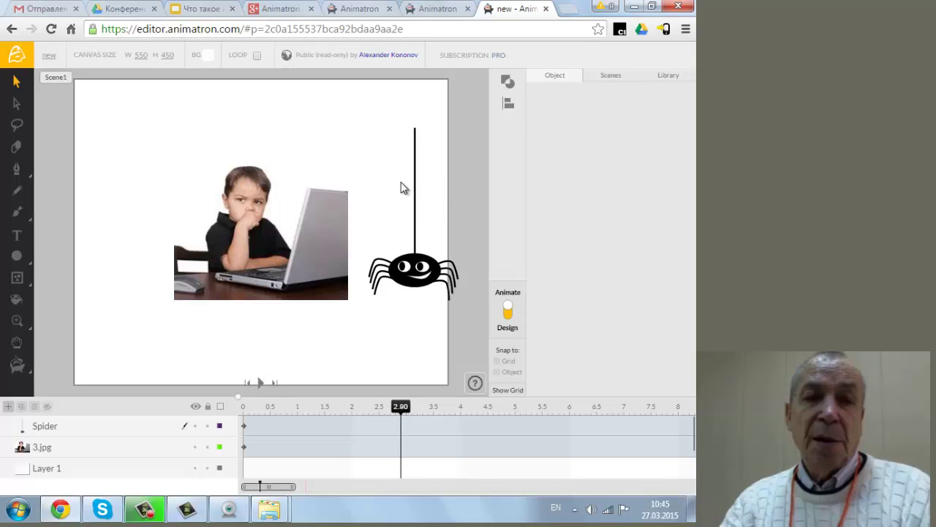
- Keyframe the spider to reach the upper-left at 5.00 s and replay from the start
{"action": "left_click", "coordinate": [514, 411]}
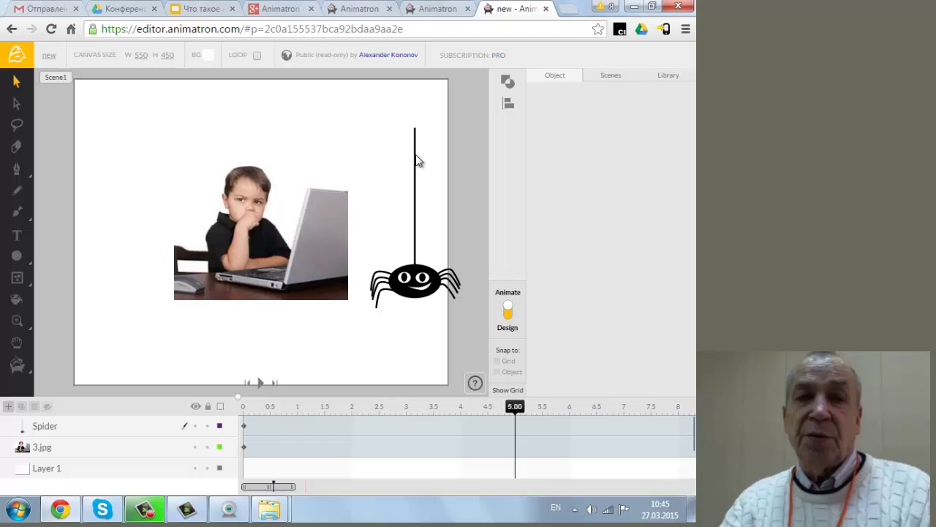
{"action": "left_click_drag", "start_coordinate": [416, 163], "coordinate": [111, 110]}
{"action": "left_click", "coordinate": [248, 381]}
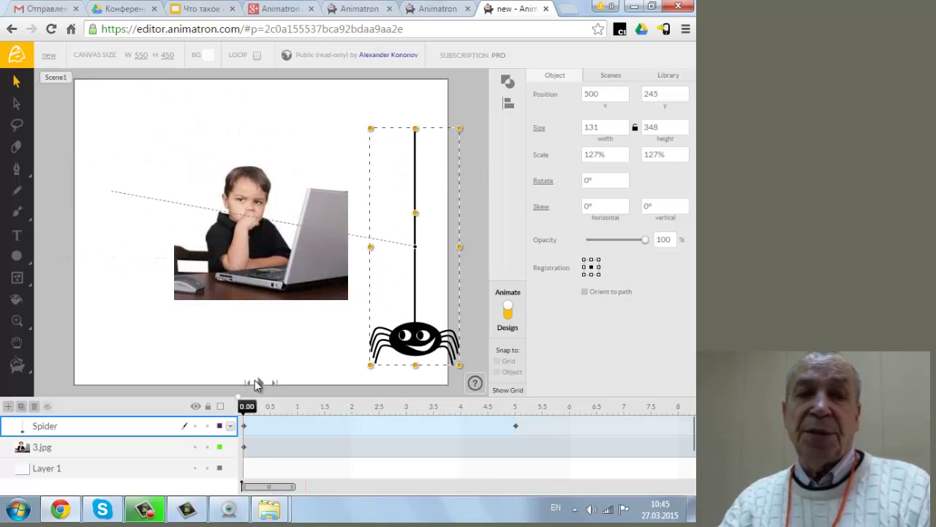
{"action": "left_click", "coordinate": [261, 382]}
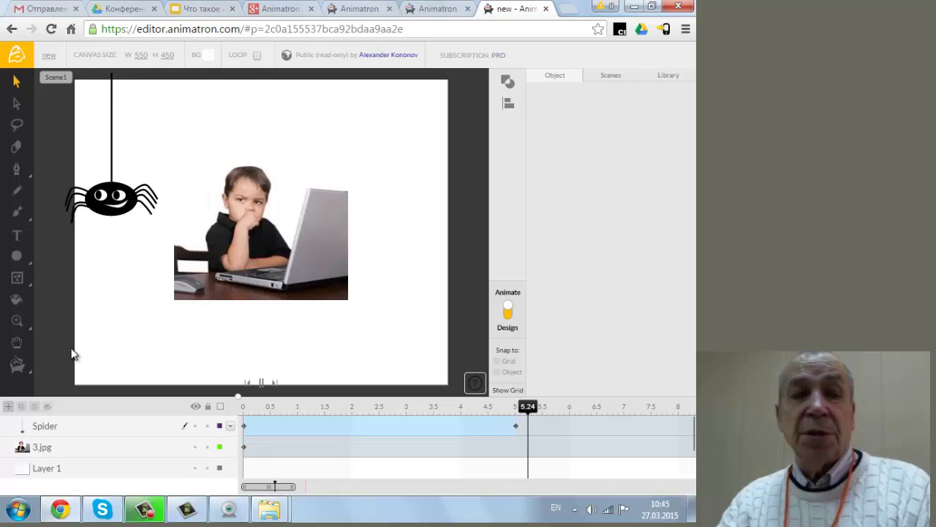
{"action": "mouse_move", "coordinate": [31, 362]}
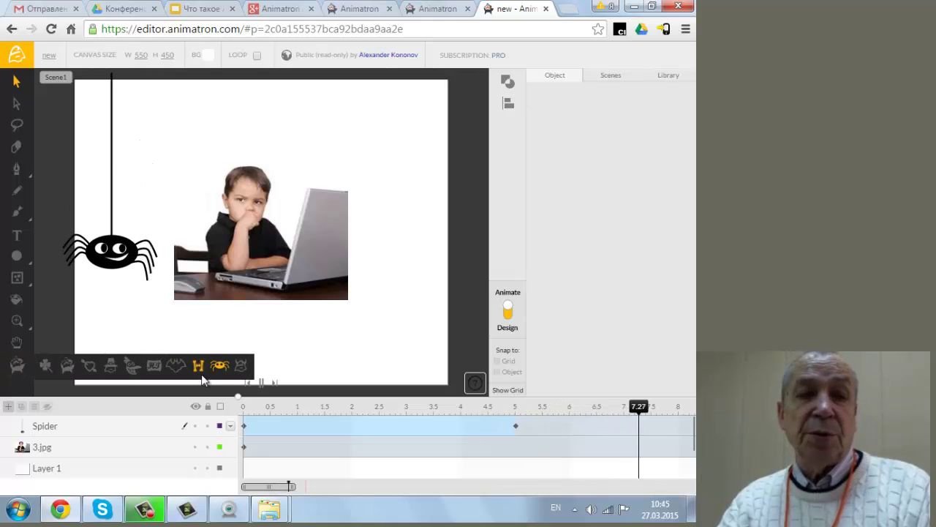
- Add a bat near the top right and extend its layer past the 4.10 s mark
{"action": "left_click", "coordinate": [204, 366]}
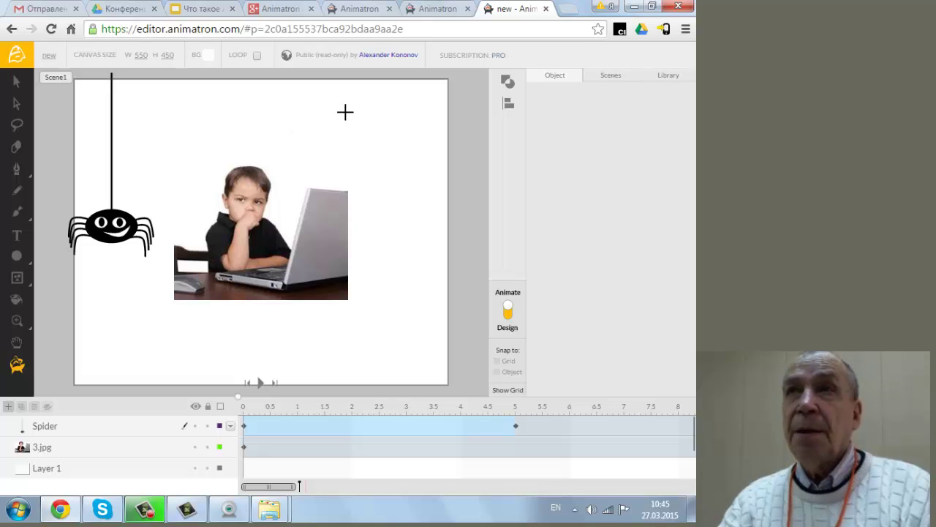
{"action": "left_click_drag", "start_coordinate": [362, 130], "coordinate": [405, 192]}
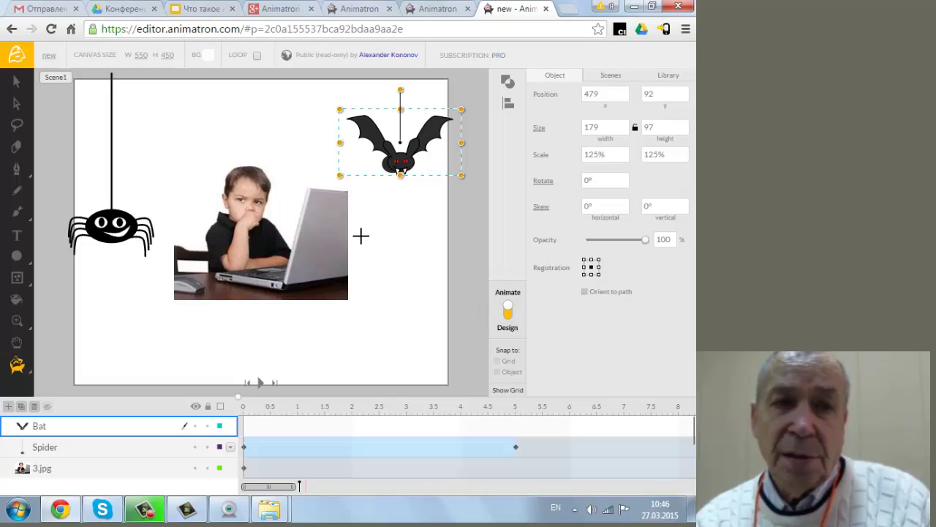
{"action": "left_click", "coordinate": [466, 416]}
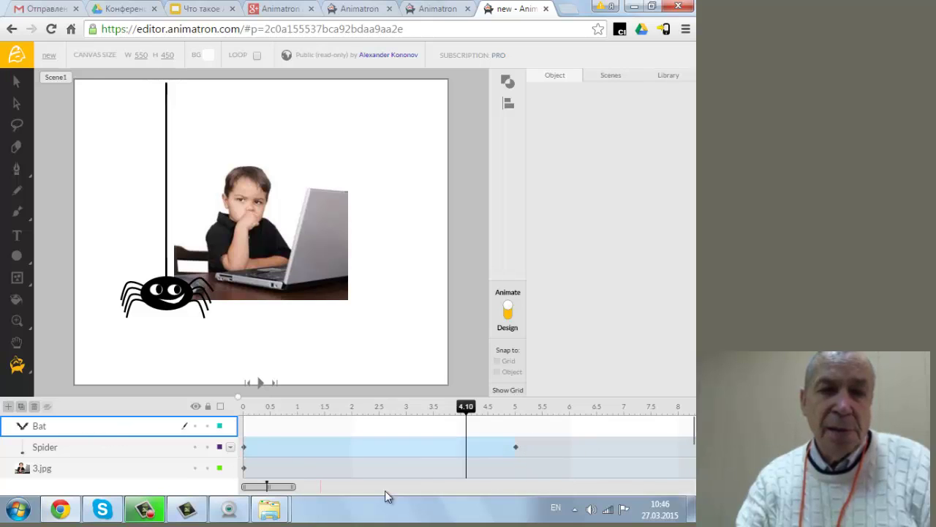
{"action": "left_click_drag", "start_coordinate": [289, 489], "coordinate": [315, 488]}
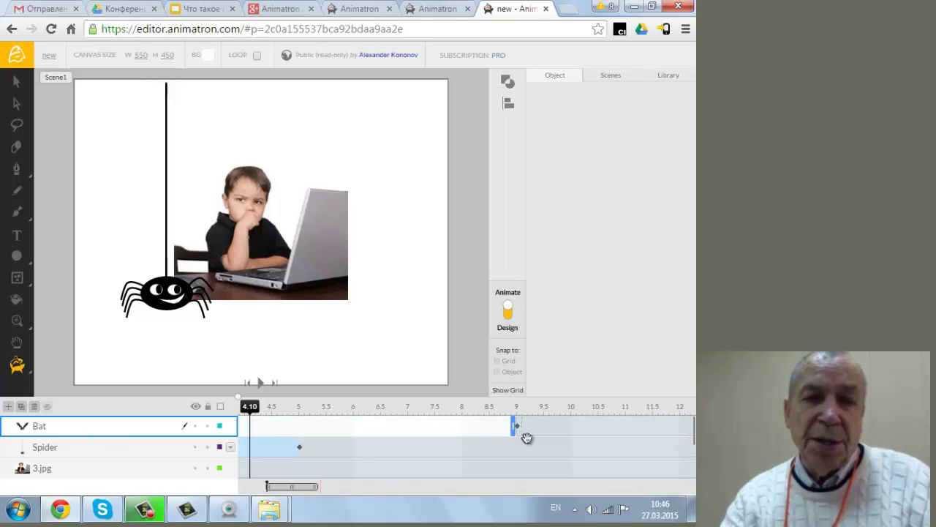
{"action": "left_click_drag", "start_coordinate": [514, 429], "coordinate": [145, 438]}
- Move the bat to the upper left at 4.10 s and preview its flight
{"action": "left_click", "coordinate": [472, 431]}
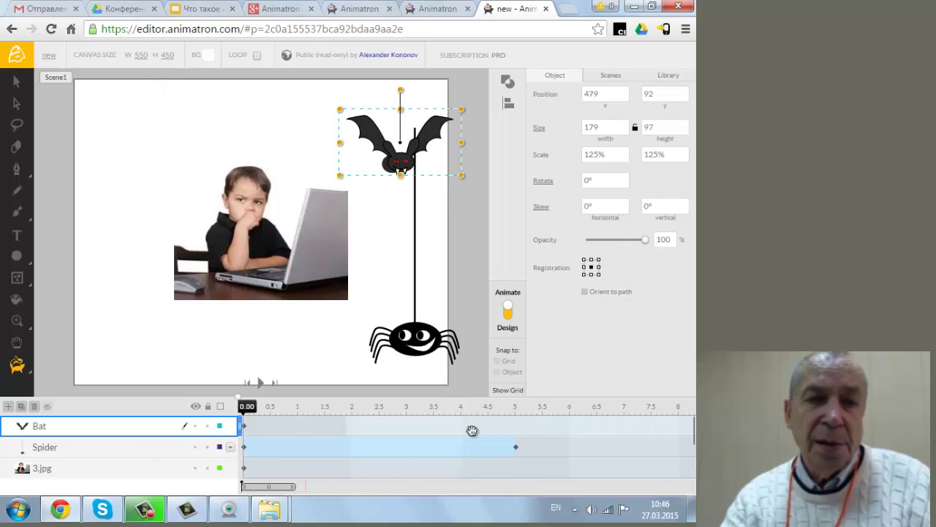
{"action": "left_click_drag", "start_coordinate": [399, 162], "coordinate": [119, 176]}
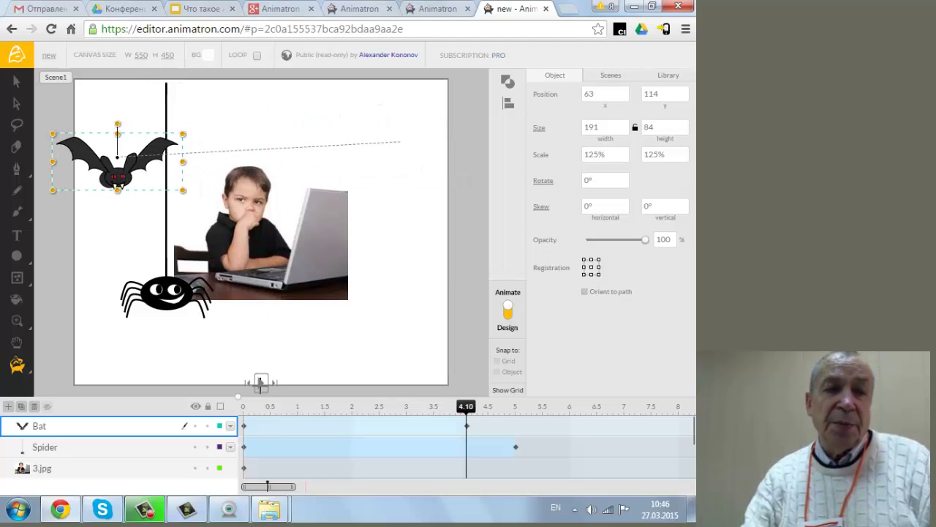
{"action": "left_click", "coordinate": [261, 381]}
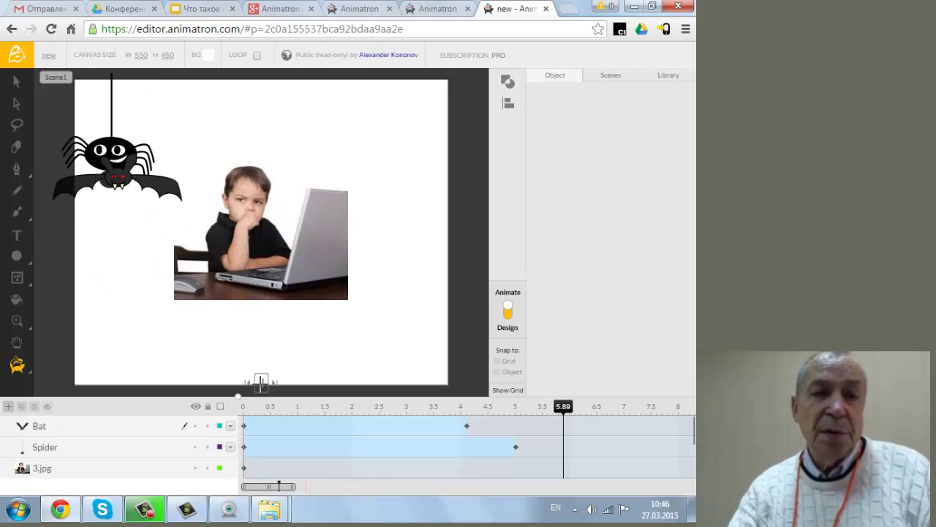
{"action": "left_click", "coordinate": [261, 382]}
{"action": "left_click", "coordinate": [247, 381]}
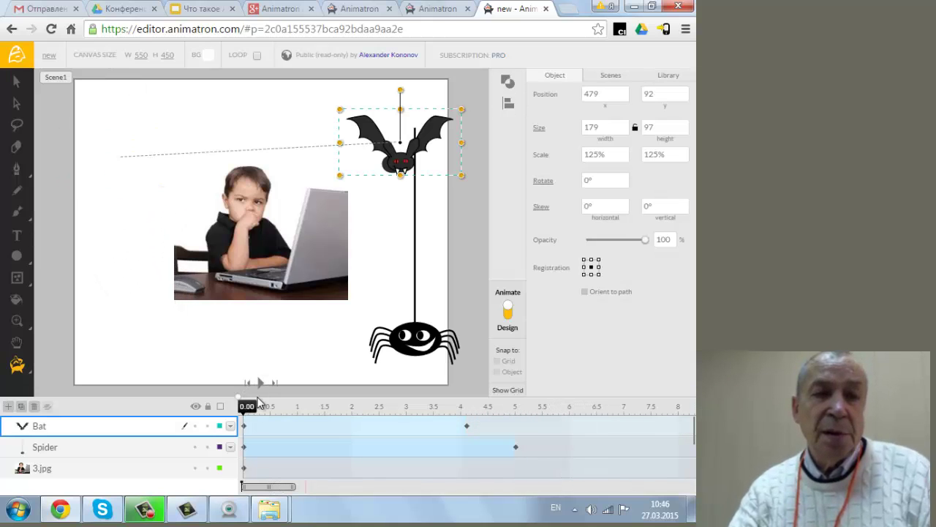
{"action": "left_click", "coordinate": [260, 382]}
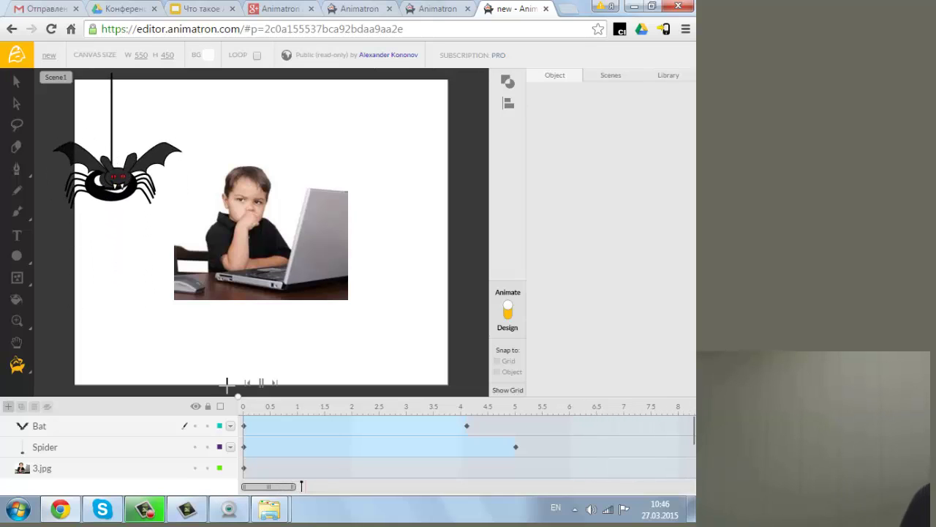
- Reselect the bat and tilt it 42° clockwise
{"action": "left_click", "coordinate": [117, 158]}
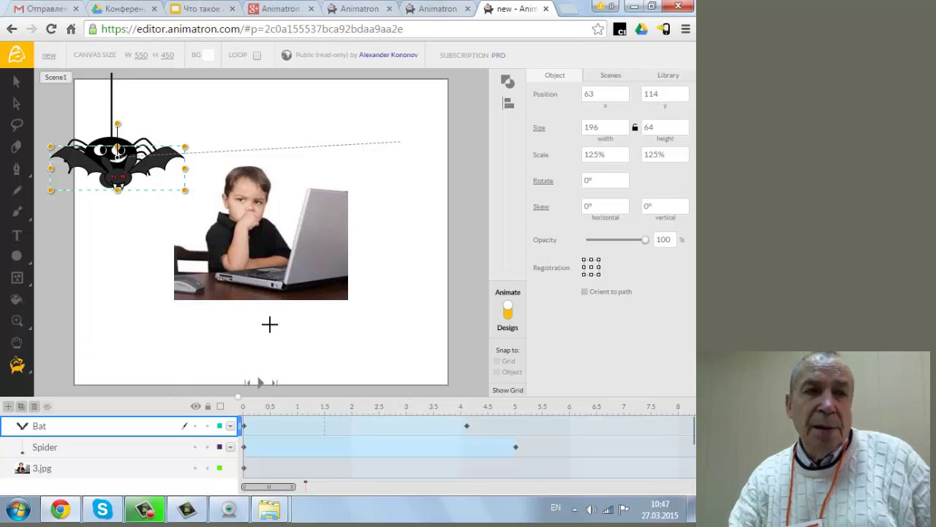
{"action": "left_click_drag", "start_coordinate": [118, 122], "coordinate": [141, 131]}
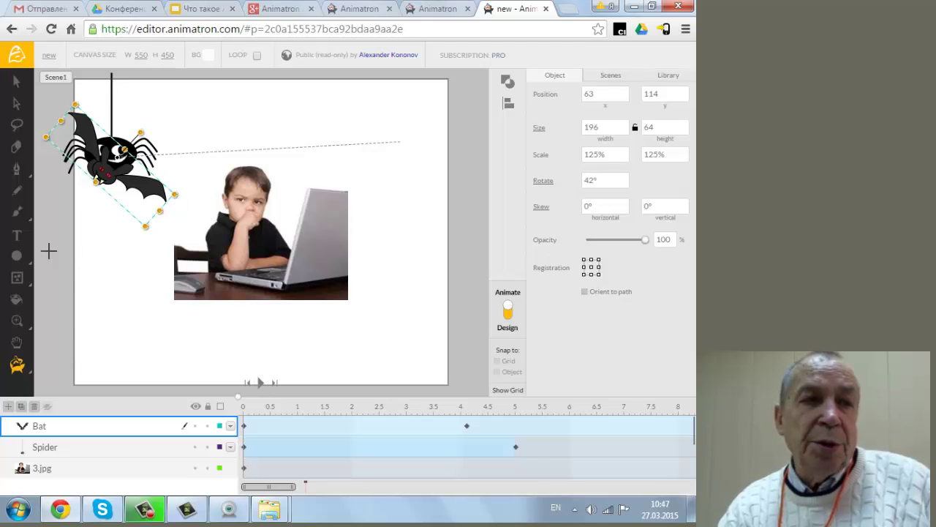
{"action": "left_click", "coordinate": [17, 190]}
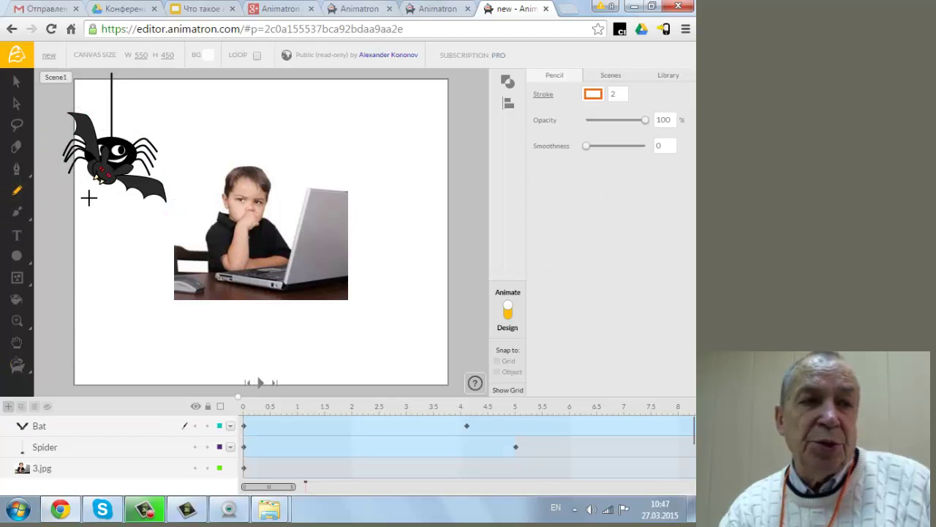
- Draw a looping orange Pencil path around the boy photo, then select the spider
{"action": "mouse_move", "coordinate": [89, 197]}
{"action": "left_mouse_down"}
{"action": "mouse_move", "coordinate": [111, 279]}
{"action": "mouse_move", "coordinate": [251, 282]}
{"action": "mouse_move", "coordinate": [243, 195]}
{"action": "mouse_move", "coordinate": [195, 273]}
{"action": "mouse_move", "coordinate": [385, 324]}
{"action": "mouse_move", "coordinate": [469, 155]}
{"action": "mouse_move", "coordinate": [378, 139]}
{"action": "mouse_move", "coordinate": [363, 185]}
{"action": "left_mouse_up"}
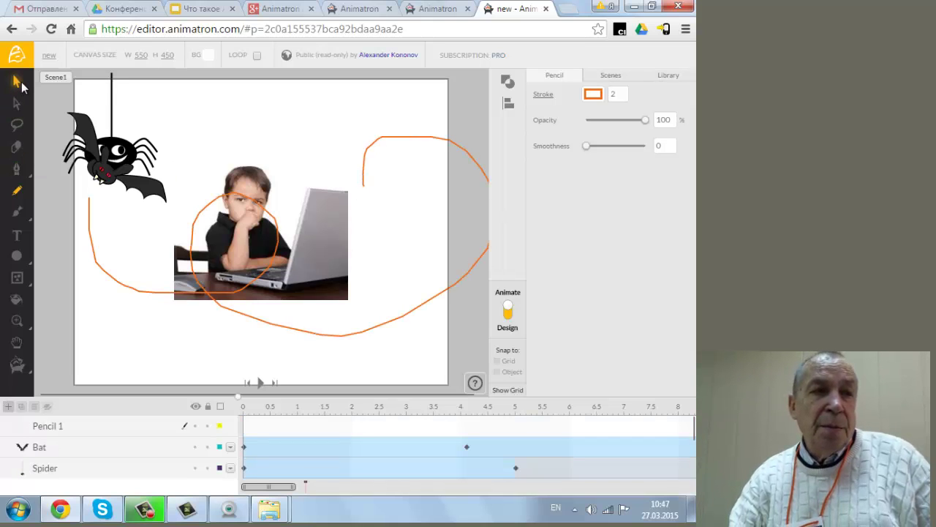
{"action": "left_click", "coordinate": [17, 82]}
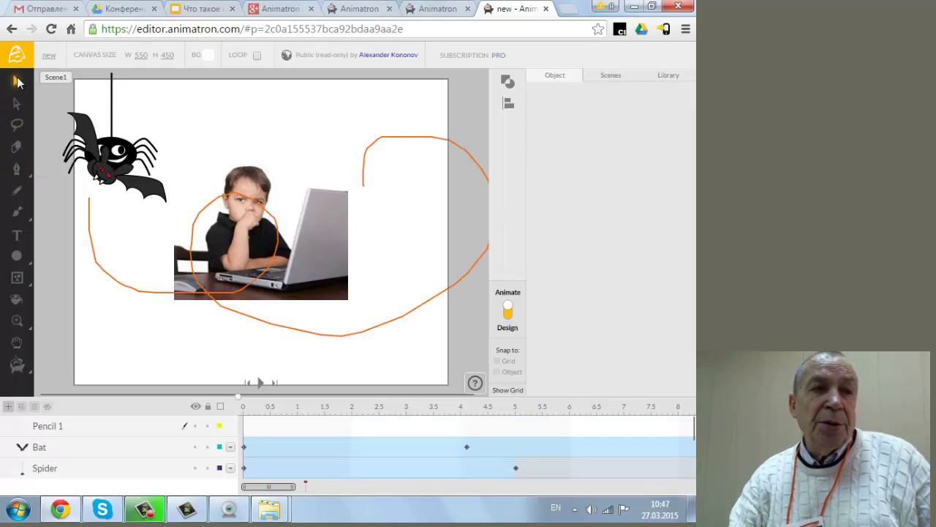
{"action": "right_click", "coordinate": [456, 146]}
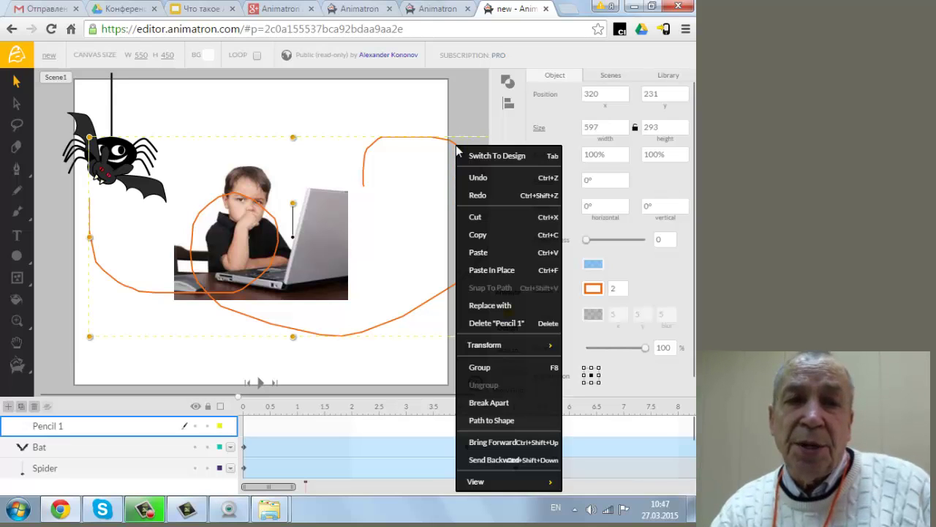
{"action": "left_click", "coordinate": [476, 235]}
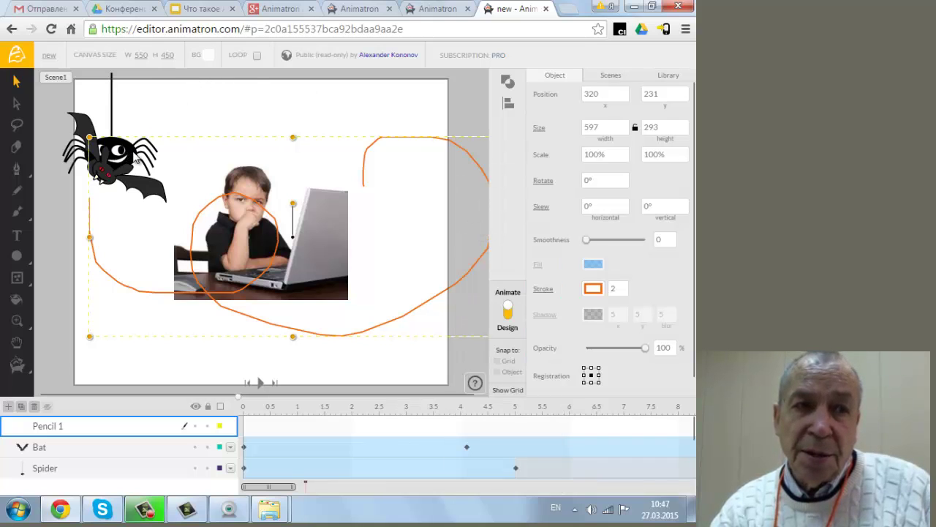
{"action": "left_click", "coordinate": [135, 160]}
{"action": "right_click", "coordinate": [135, 160]}
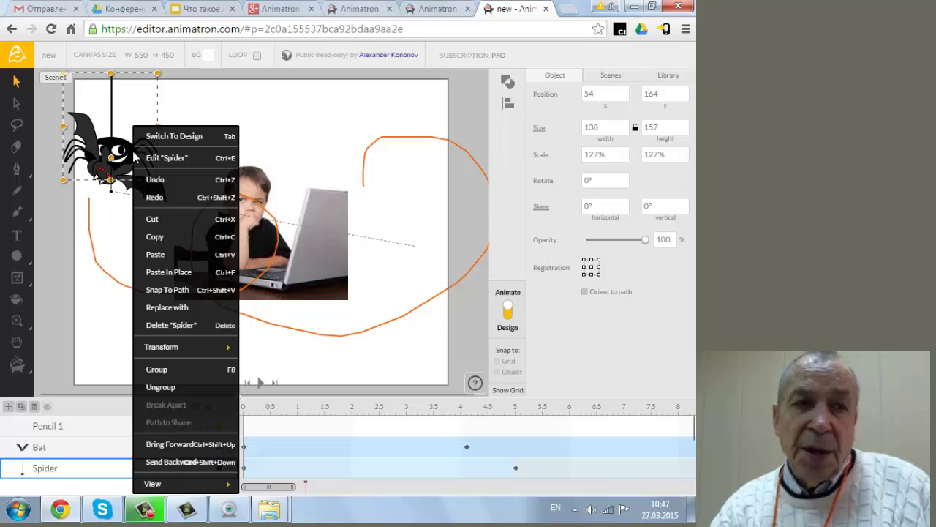
- Snap the spider to the orange path and preview it travelling along
{"action": "left_click", "coordinate": [167, 290]}
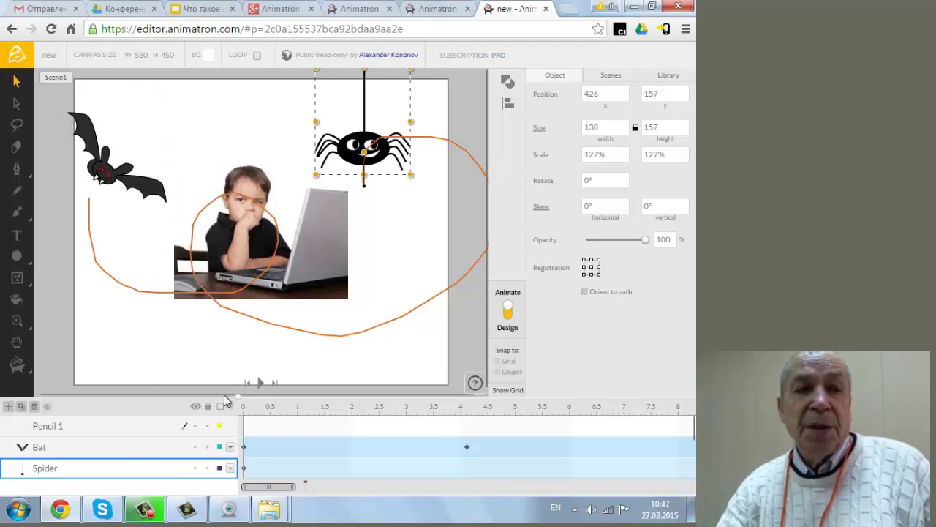
{"action": "left_click", "coordinate": [261, 383]}
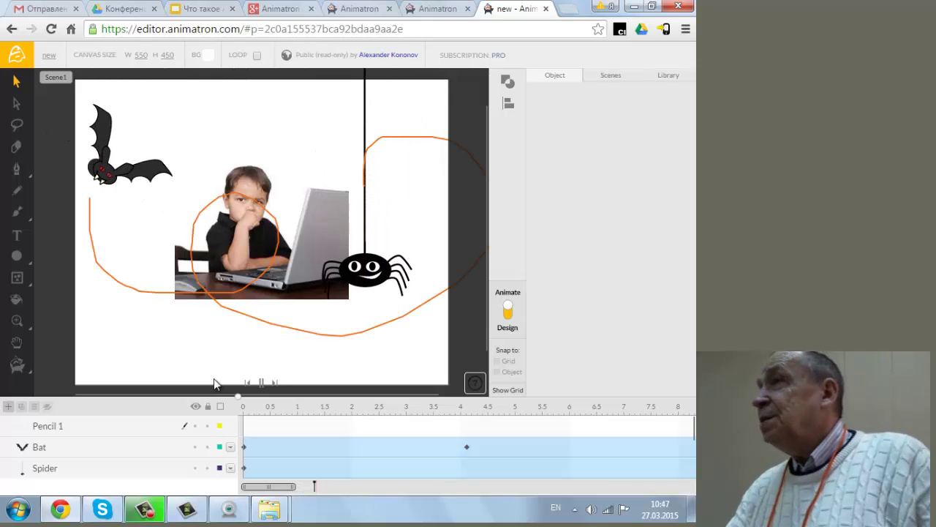
{"action": "key", "text": "space"}
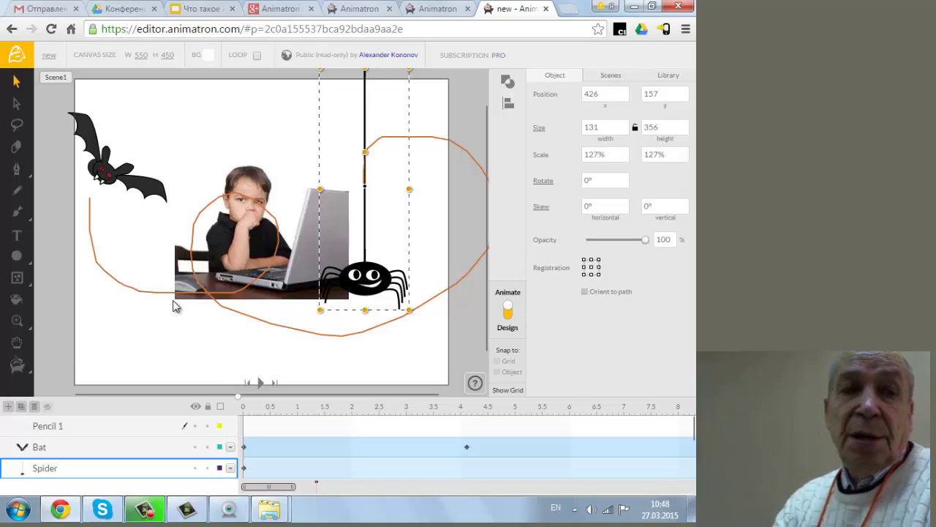
- Fade the boy photo out by keyframing its opacity to 0%, then preview the fade
{"action": "double_click", "coordinate": [243, 233]}
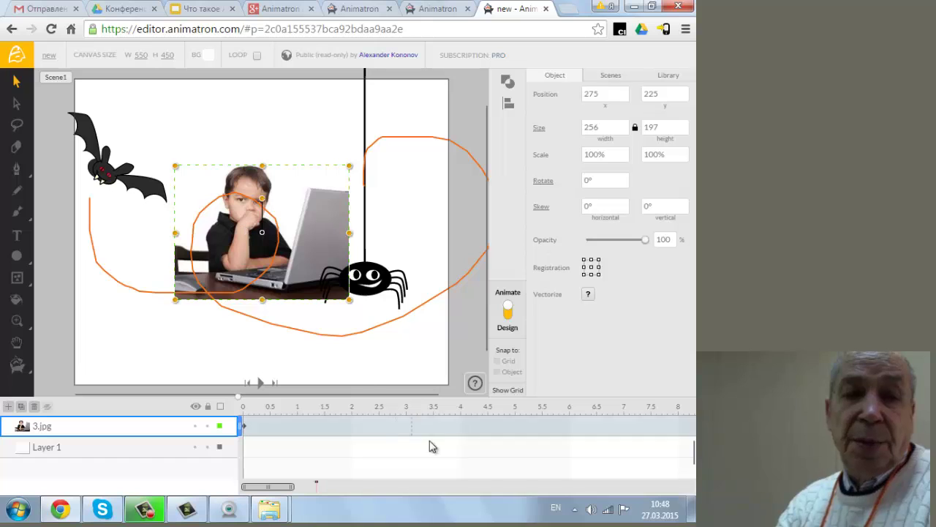
{"action": "left_click", "coordinate": [438, 408]}
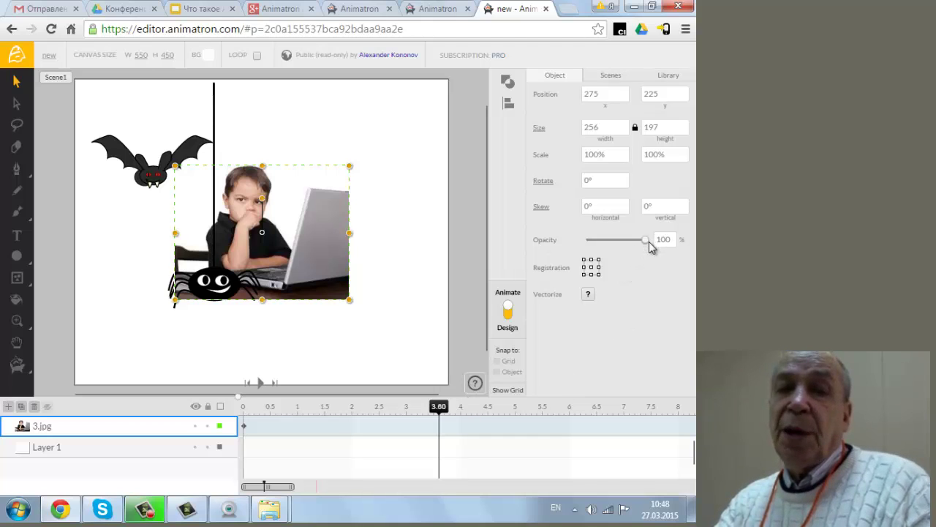
{"action": "left_click_drag", "start_coordinate": [648, 247], "coordinate": [582, 246]}
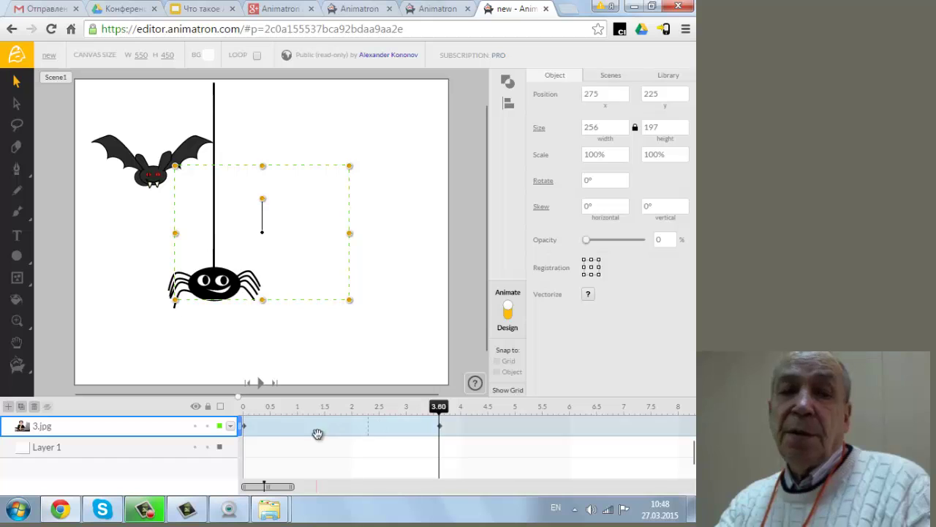
{"action": "left_click", "coordinate": [259, 382]}
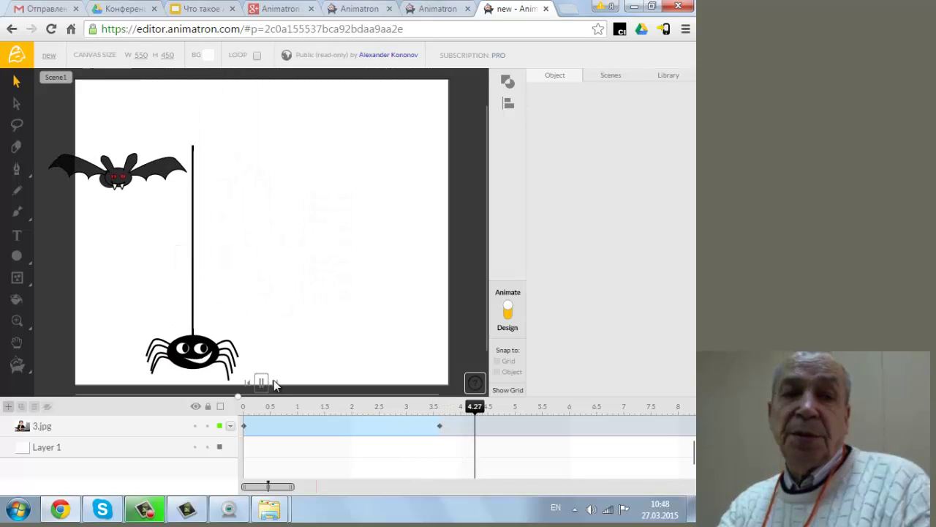
{"action": "left_click", "coordinate": [261, 382]}
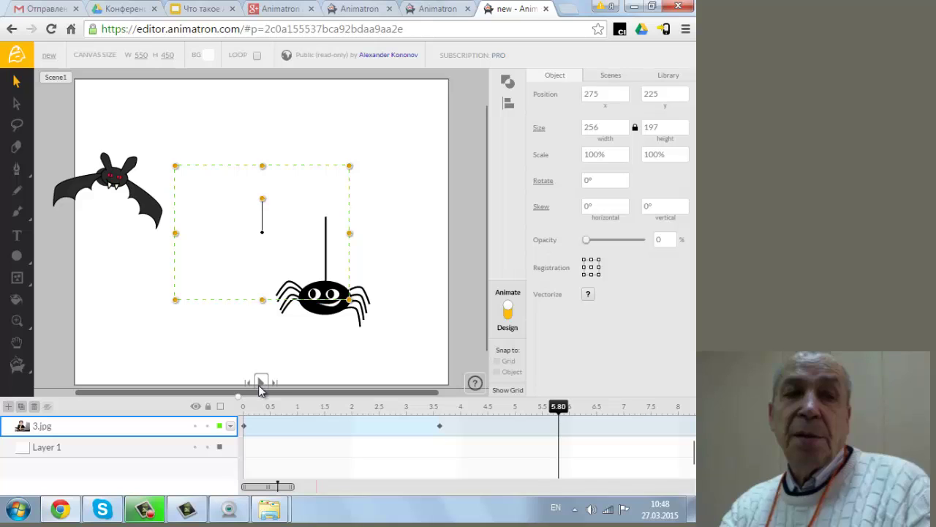
{"action": "left_click", "coordinate": [16, 365]}
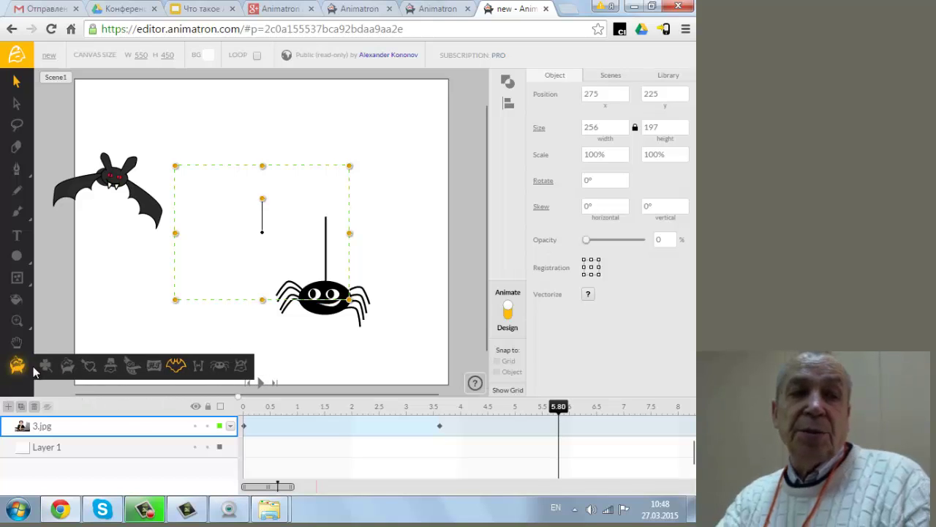
- Place an Animatrosha character at the upper right of the canvas and preview
{"action": "left_click", "coordinate": [66, 366]}
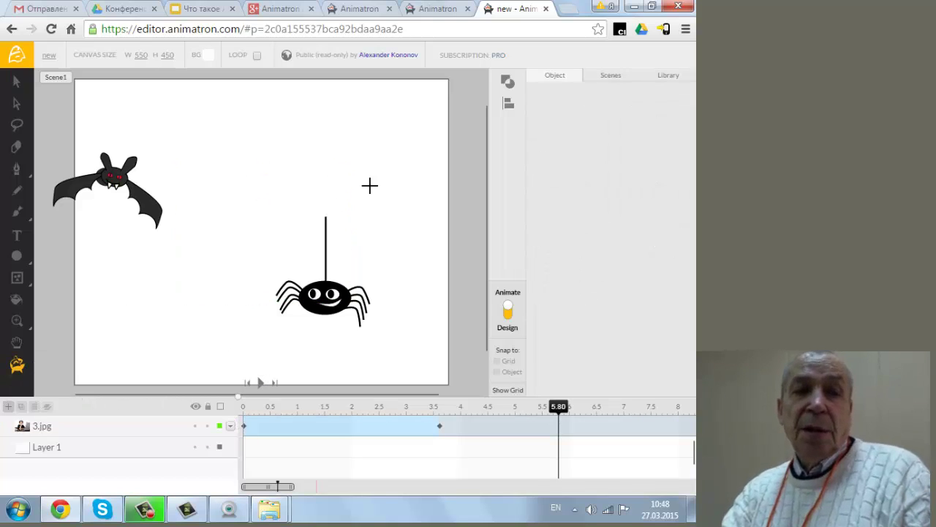
{"action": "left_click_drag", "start_coordinate": [350, 144], "coordinate": [414, 223]}
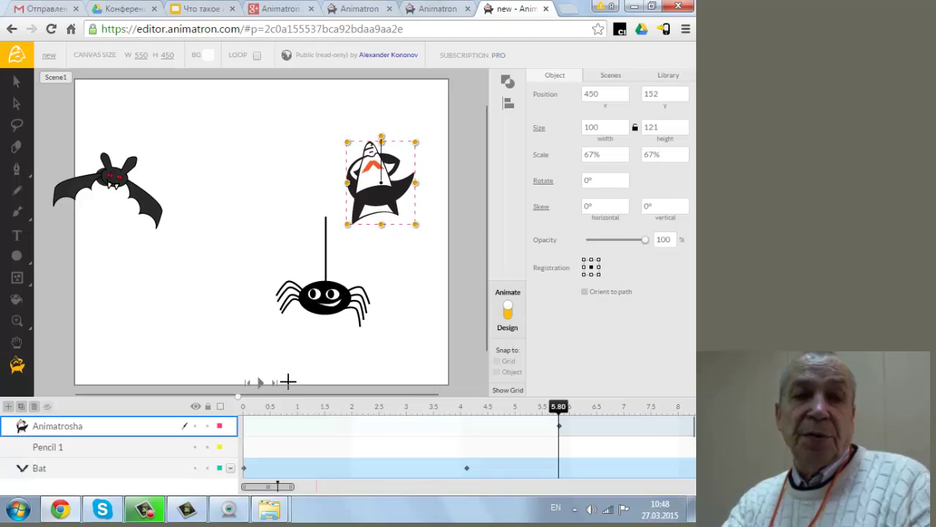
{"action": "left_click", "coordinate": [261, 381]}
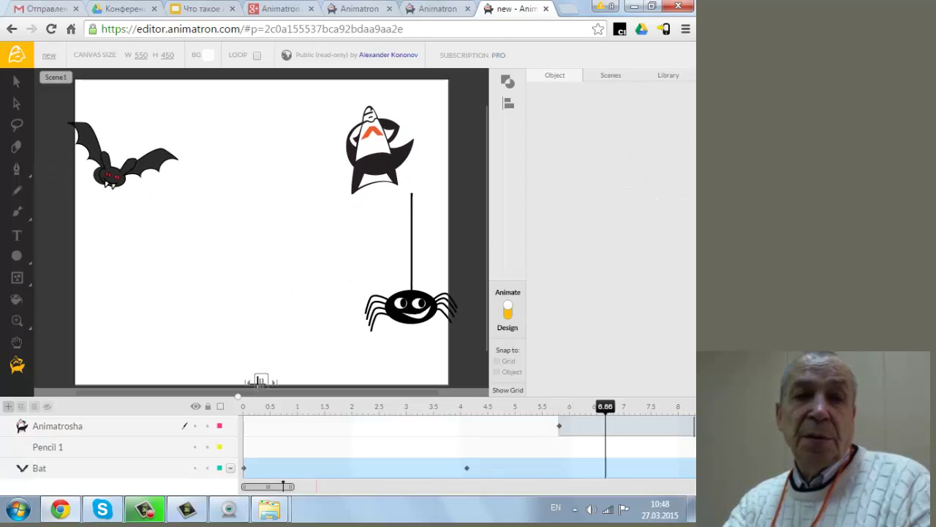
- Choose the man figure from the symbol shapes list
{"action": "mouse_move", "coordinate": [17, 365]}
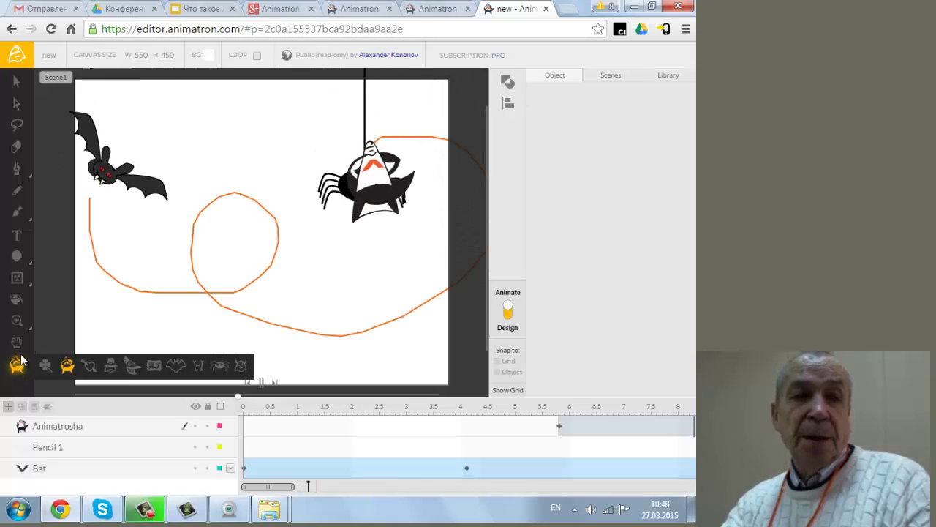
{"action": "mouse_move", "coordinate": [12, 282]}
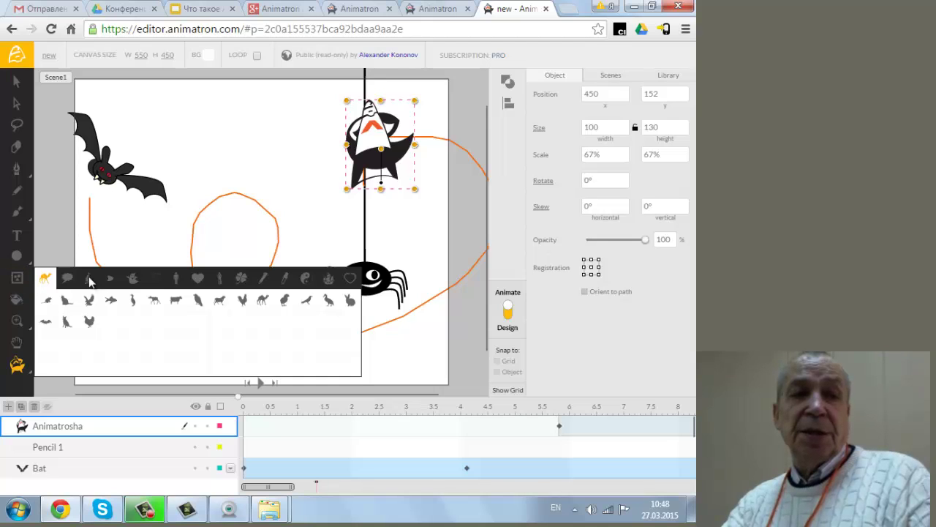
{"action": "left_click", "coordinate": [177, 278]}
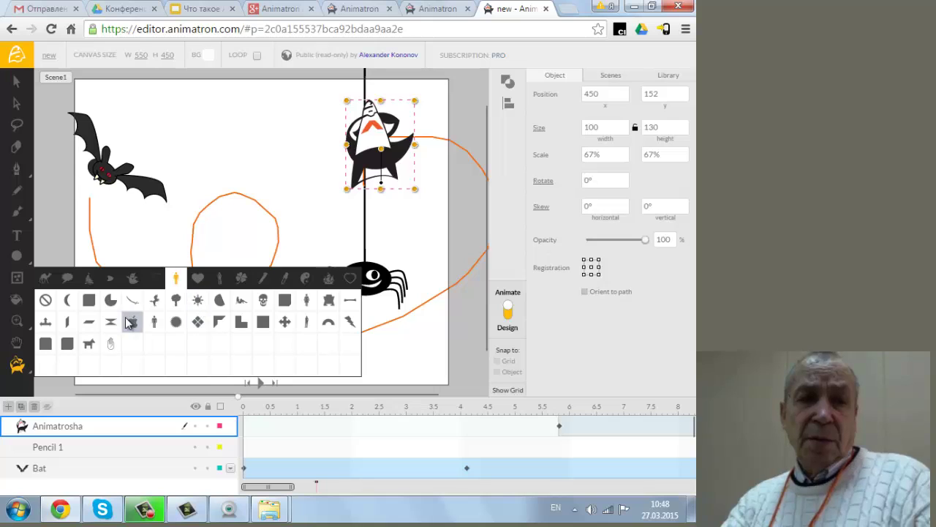
{"action": "left_click", "coordinate": [154, 324]}
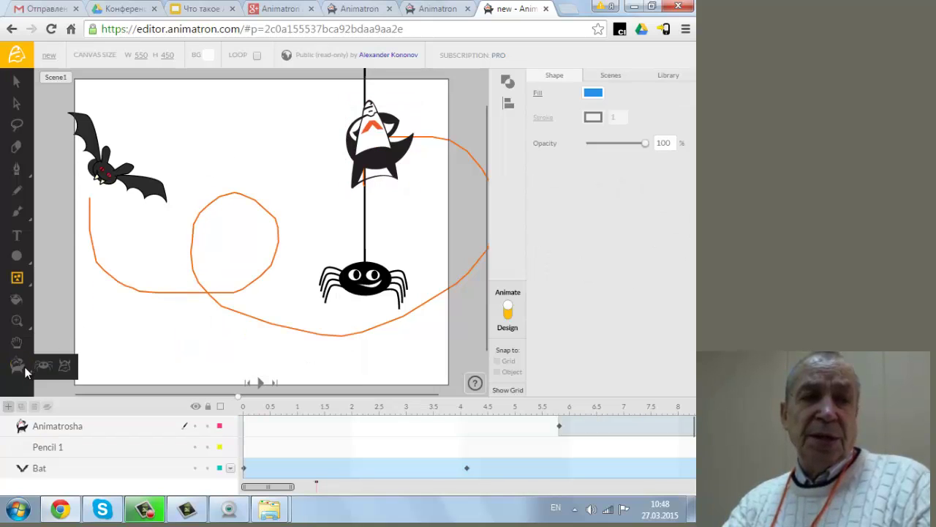
- Draw a blue man figure near the top and an Apple logo at the lower left
{"action": "mouse_move", "coordinate": [213, 78]}
{"action": "left_mouse_down"}
{"action": "mouse_move", "coordinate": [277, 204]}
{"action": "mouse_move", "coordinate": [264, 207]}
{"action": "left_mouse_up"}
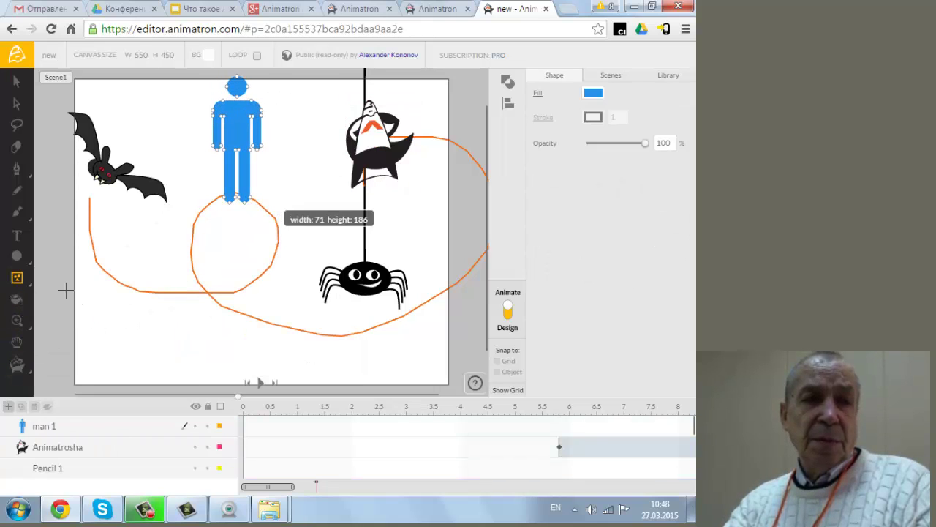
{"action": "left_click", "coordinate": [19, 280]}
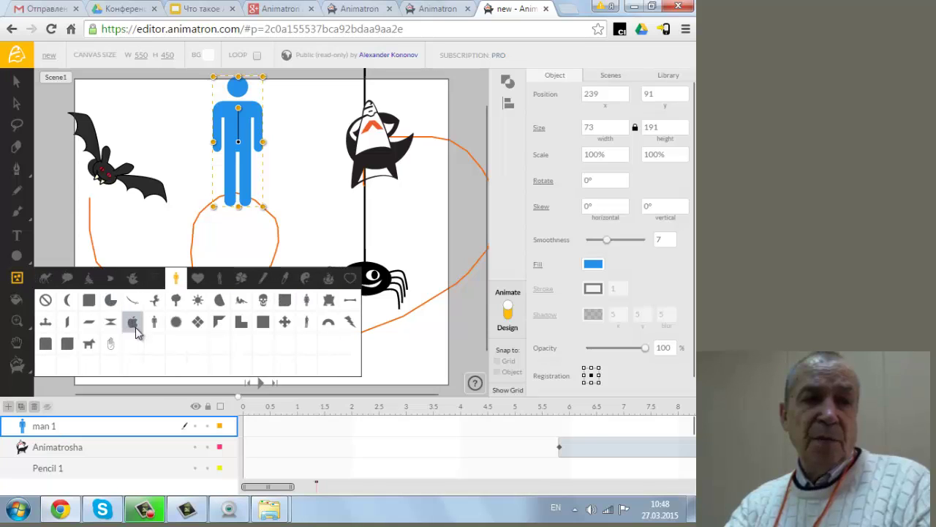
{"action": "left_click", "coordinate": [133, 322]}
{"action": "mouse_move", "coordinate": [156, 132]}
{"action": "left_mouse_down"}
{"action": "mouse_move", "coordinate": [215, 230]}
{"action": "mouse_move", "coordinate": [232, 227]}
{"action": "mouse_move", "coordinate": [197, 236]}
{"action": "mouse_move", "coordinate": [135, 319]}
{"action": "mouse_move", "coordinate": [157, 366]}
{"action": "left_mouse_up"}
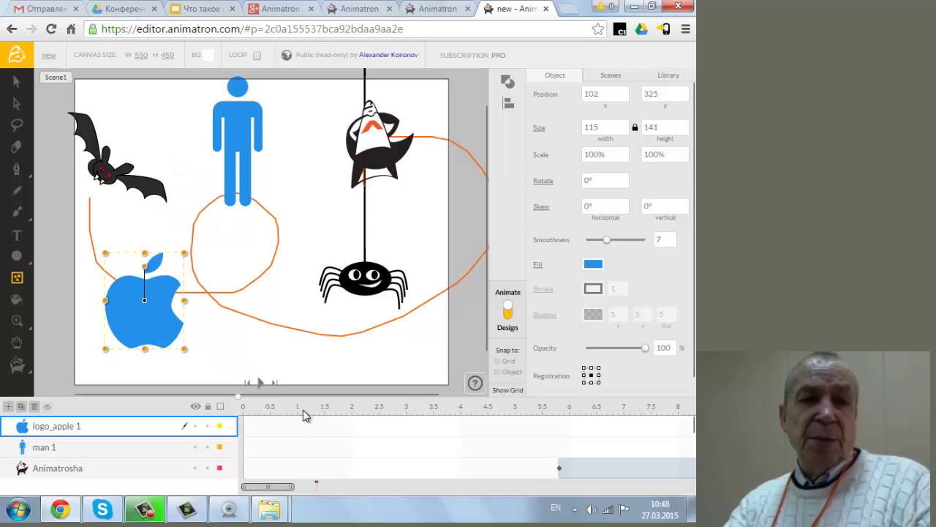
- Shift the Apple logo's keyframe earlier on the timeline, around the 1-second mark
{"action": "left_click", "coordinate": [297, 408]}
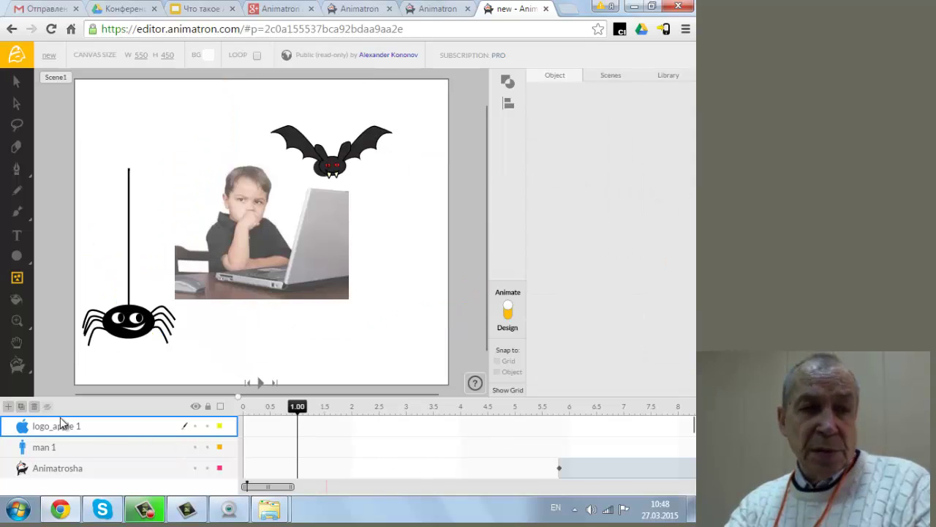
{"action": "left_click_drag", "start_coordinate": [283, 485], "coordinate": [332, 487]}
{"action": "left_click_drag", "start_coordinate": [426, 425], "coordinate": [184, 426]}
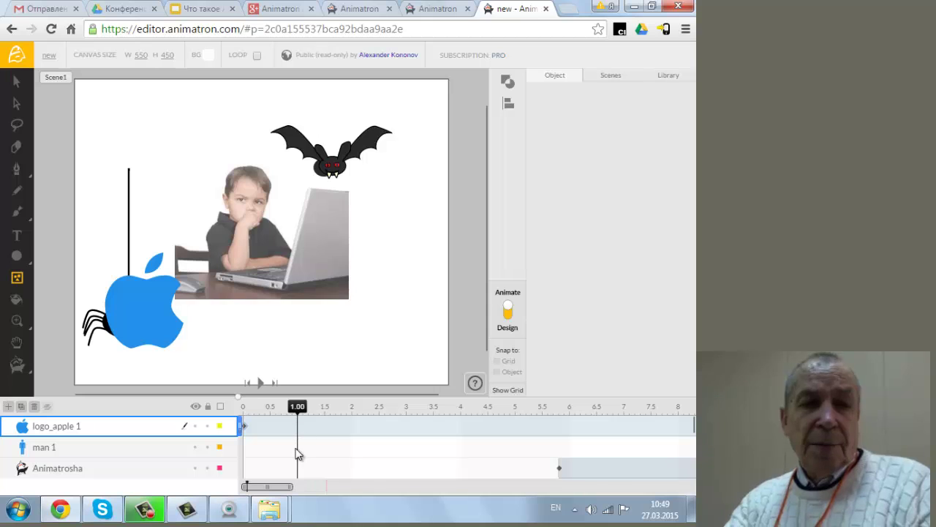
{"action": "left_click", "coordinate": [470, 311]}
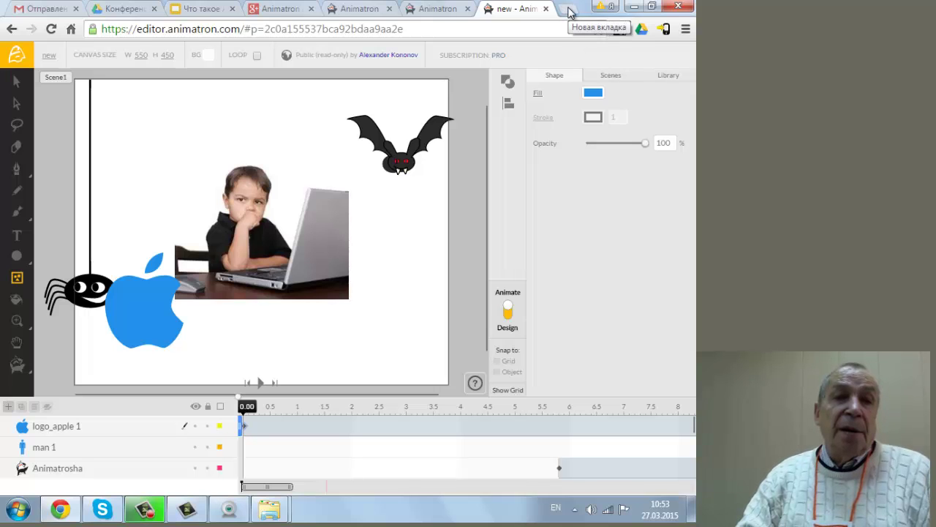
- In Google Drive, go up to the Animatron folder and open the Физика spreadsheet
{"action": "left_click", "coordinate": [130, 9]}
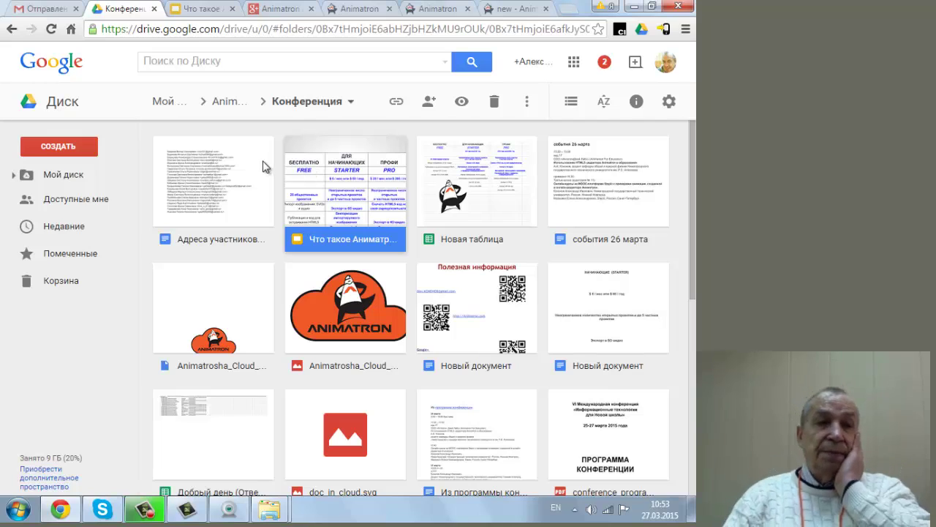
{"action": "left_click", "coordinate": [226, 101]}
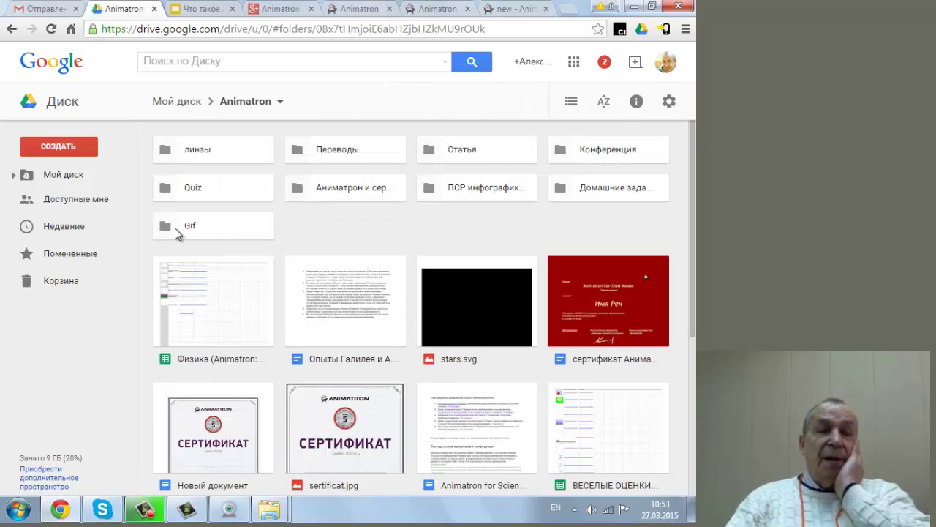
{"action": "double_click", "coordinate": [195, 292]}
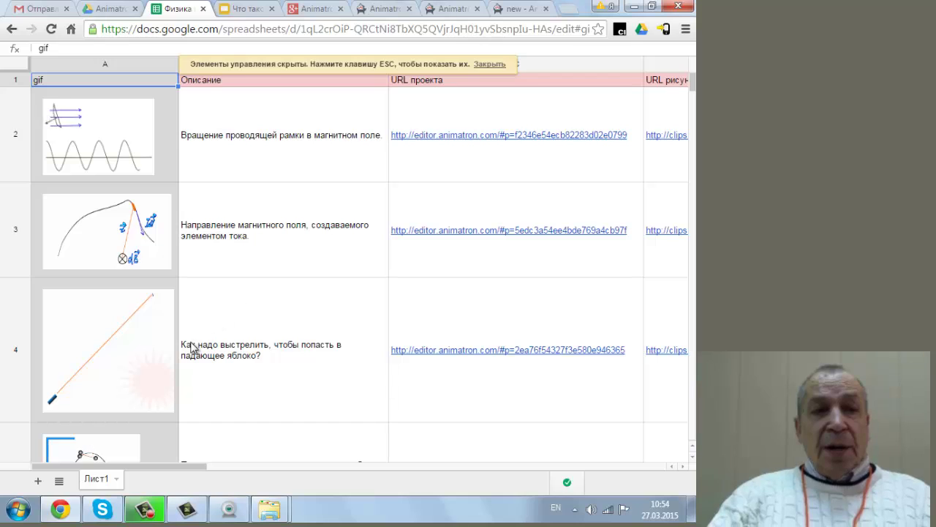
- Scroll down through the Физика sheet's rows of GIF previews and project links
{"action": "scroll", "coordinate": [192, 366], "scroll_direction": "down", "scroll_amount": 3}
{"action": "scroll", "coordinate": [208, 374], "scroll_direction": "down", "scroll_amount": 2}
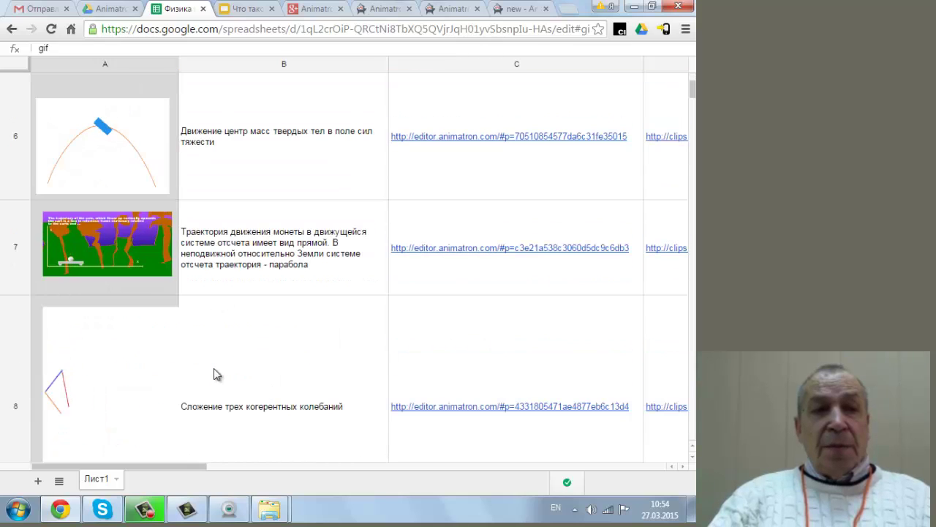